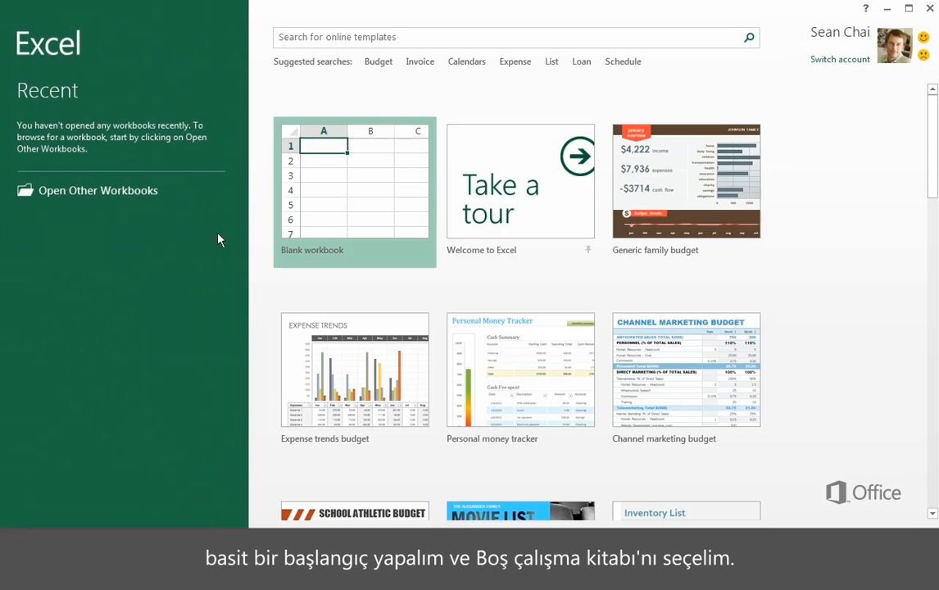
Create a blank workbook and enter Paint walls in cell C6 as the first budget item
left_click(311, 204)
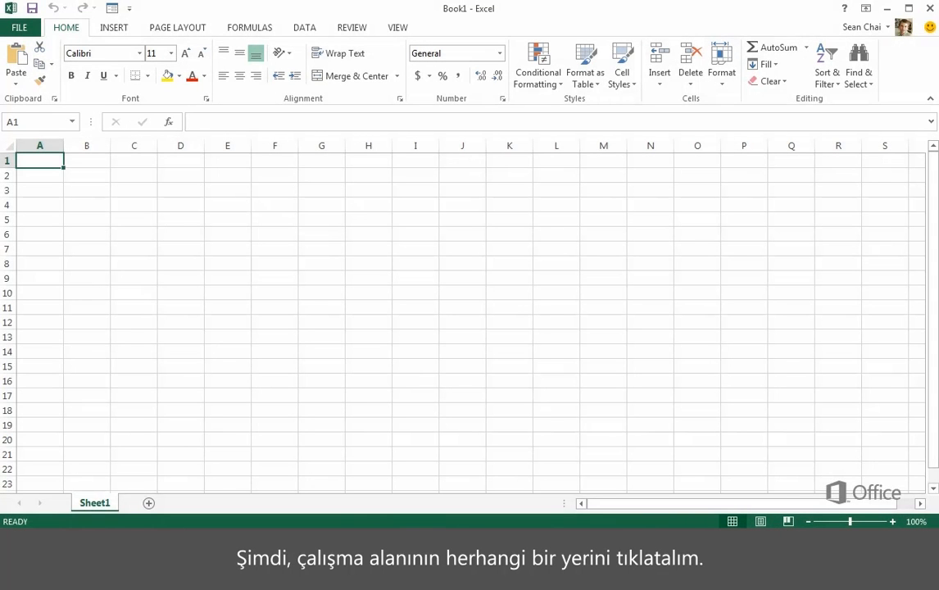
left_click(142, 235)
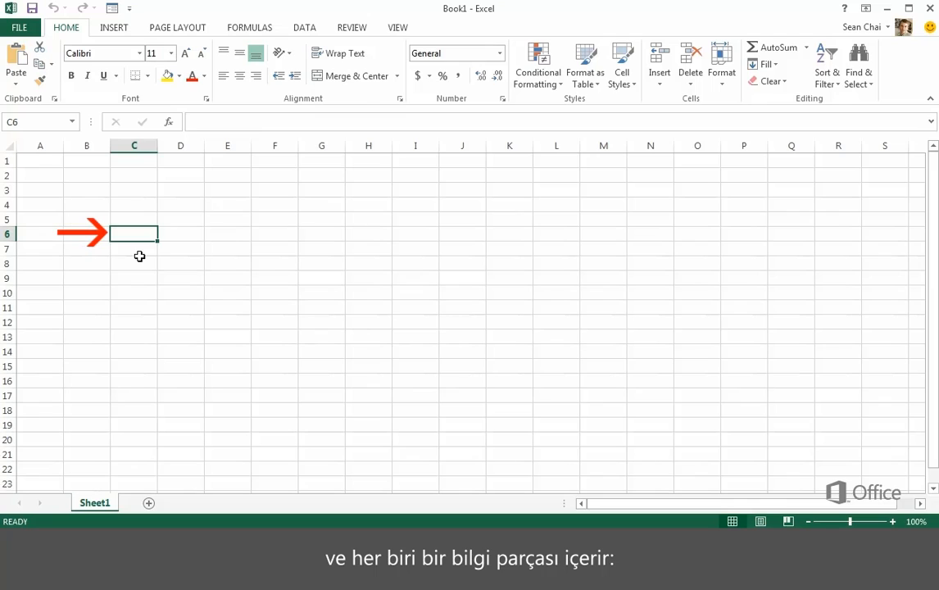
type("Some text")
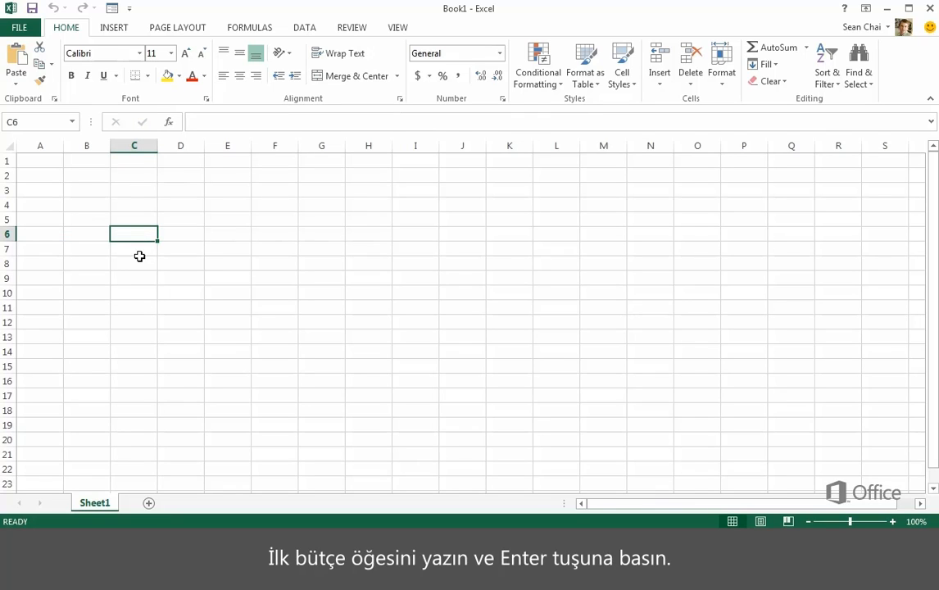
type("Paint walls")
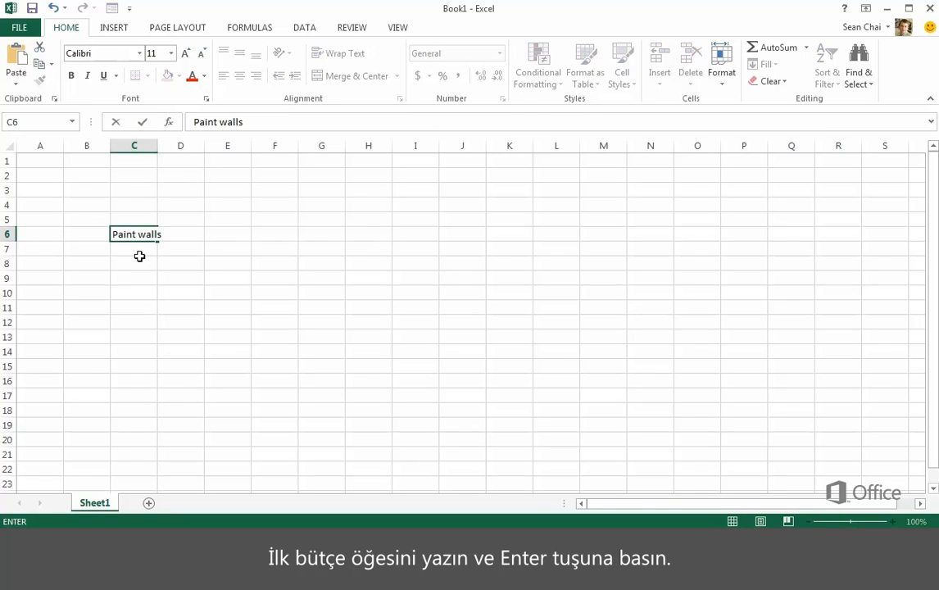
key("Return")
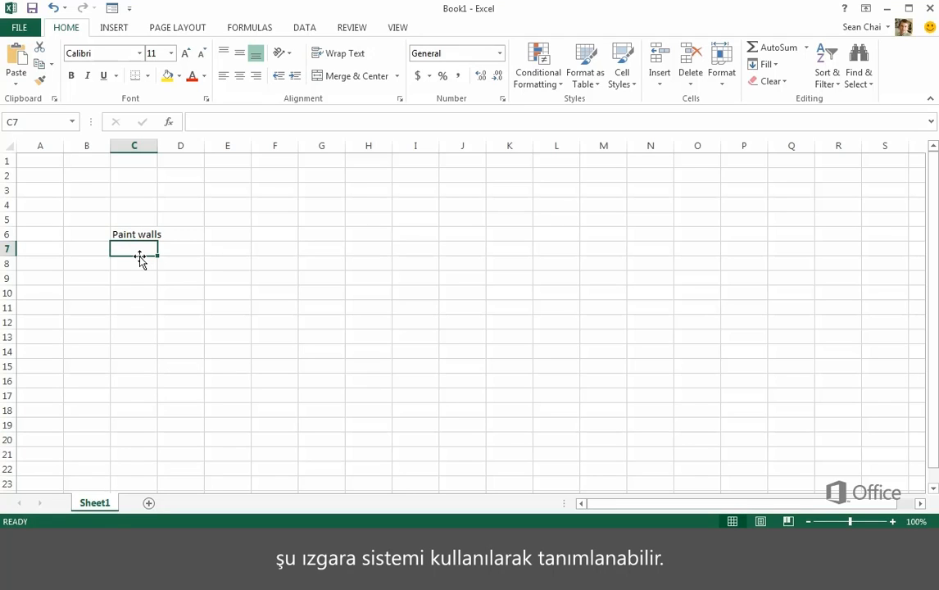
Enter in C7:C15: Add mural back wall, Replace ceiling tiles, Repair floor tiles, Fix lighting, Remodel check-out, Create entry way, Add hanging graphics, Repaint exterior, Fix neon sign
left_click(122, 236)
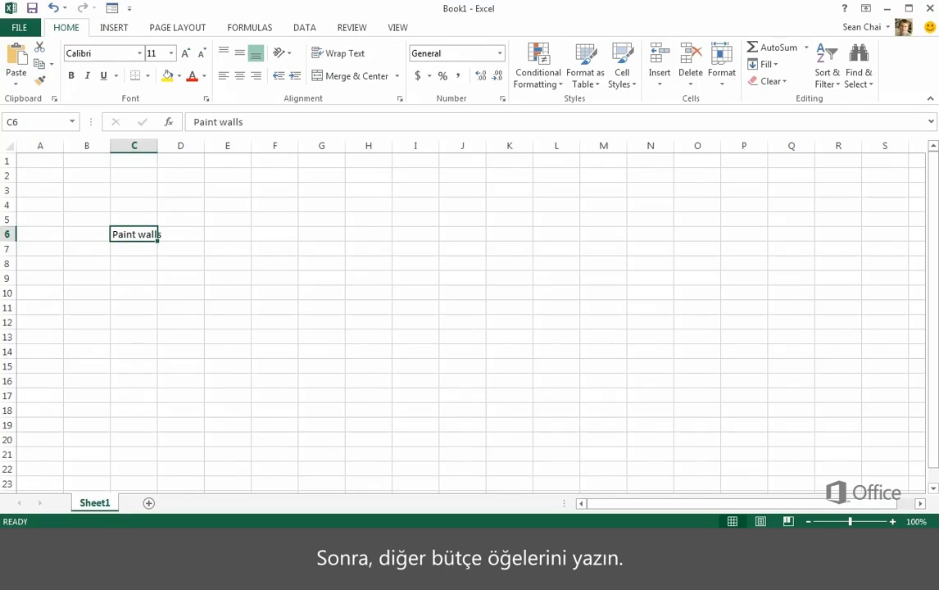
key("Return")
type("Add mural back wall")
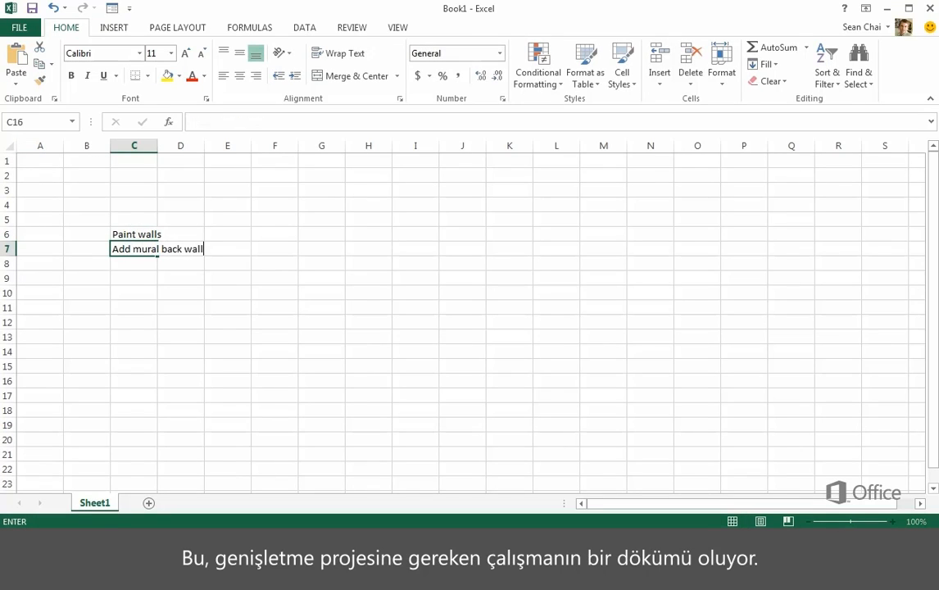
key("Return")
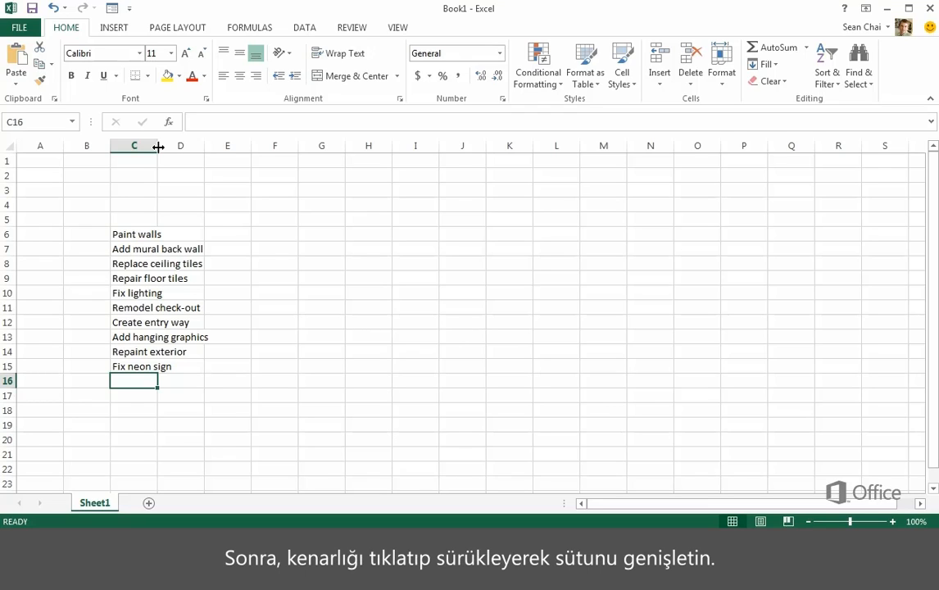
Widen column C to fit its text and enter 4545, 10000, 2000, 500, 500, 4000, 500, 250, 3000 and 1200 down D6:D15
left_click_drag(158, 147, 233, 154)
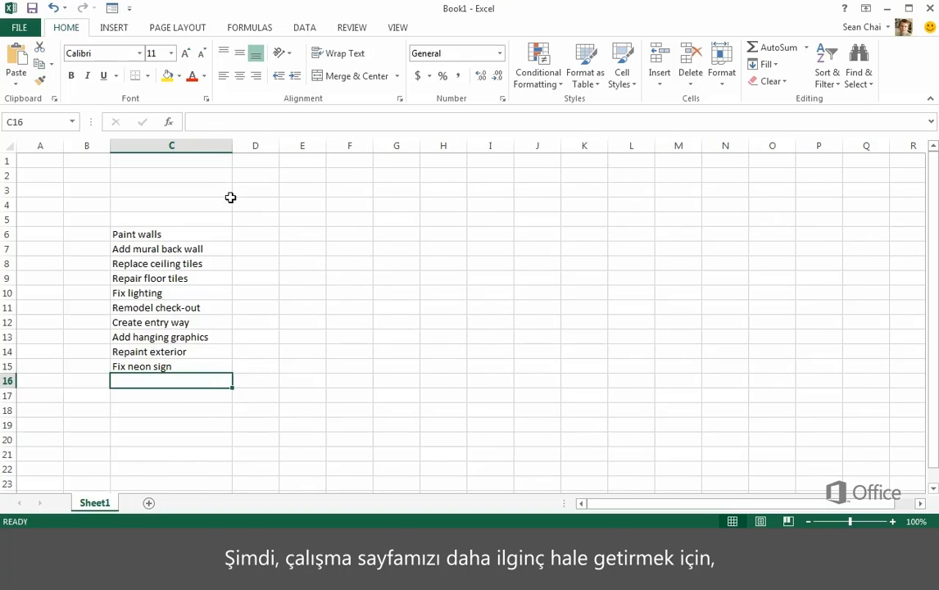
left_click(254, 234)
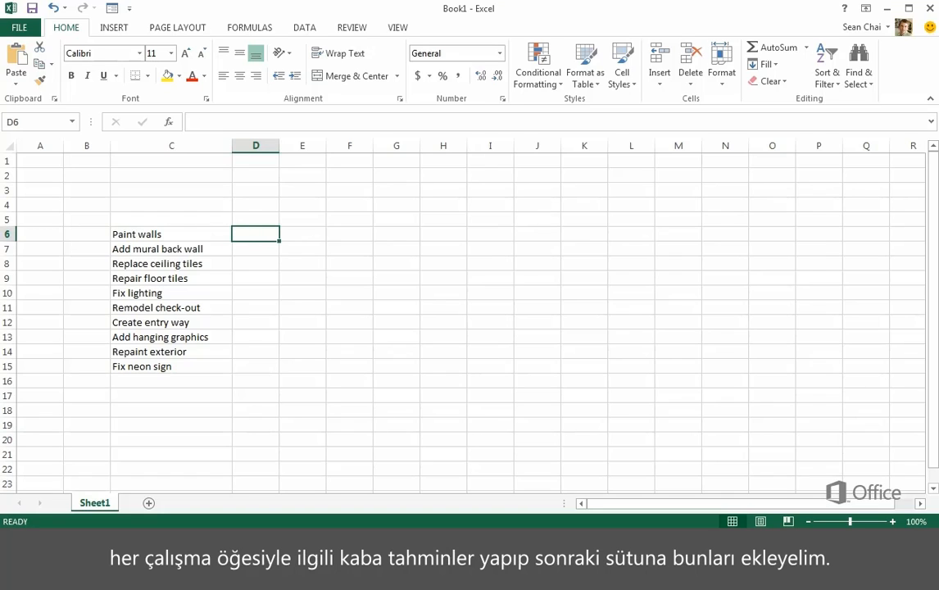
type("4545.00")
key("Return")
type("10000 2000 500 500 4000 500 250 3000 1200")
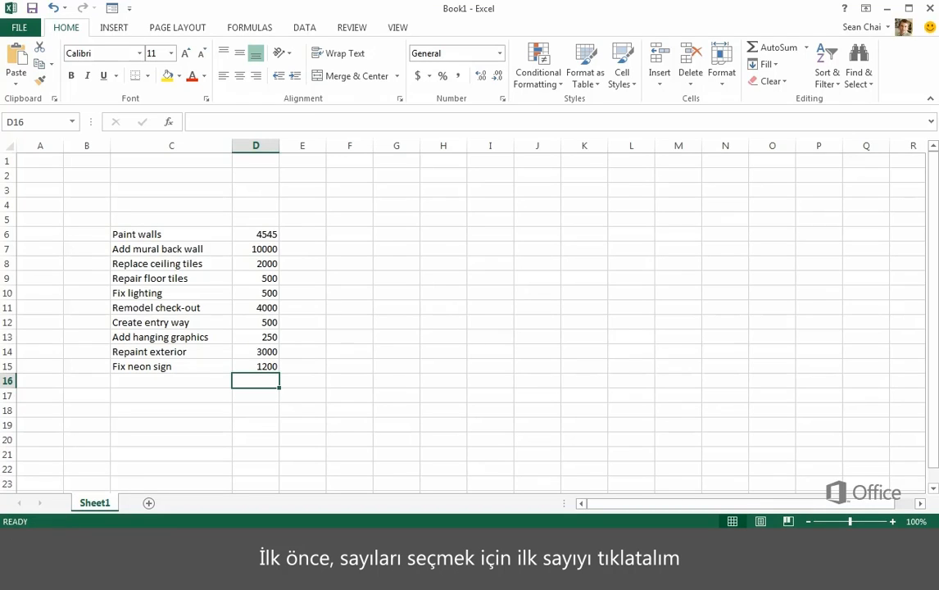
Apply the dollar Accounting number format to the cost estimates in D6:D15
left_click(250, 238)
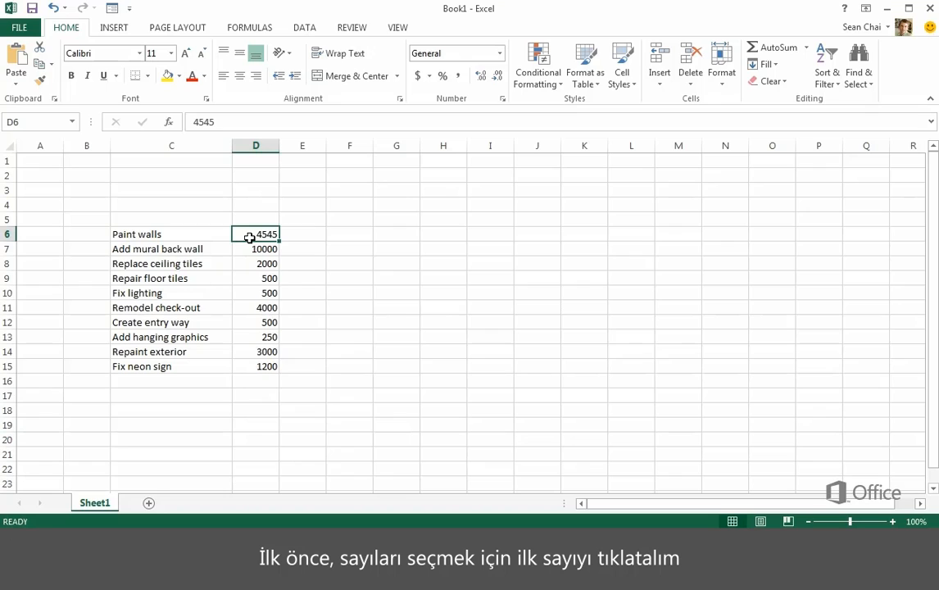
left_click_drag(250, 237, 256, 361)
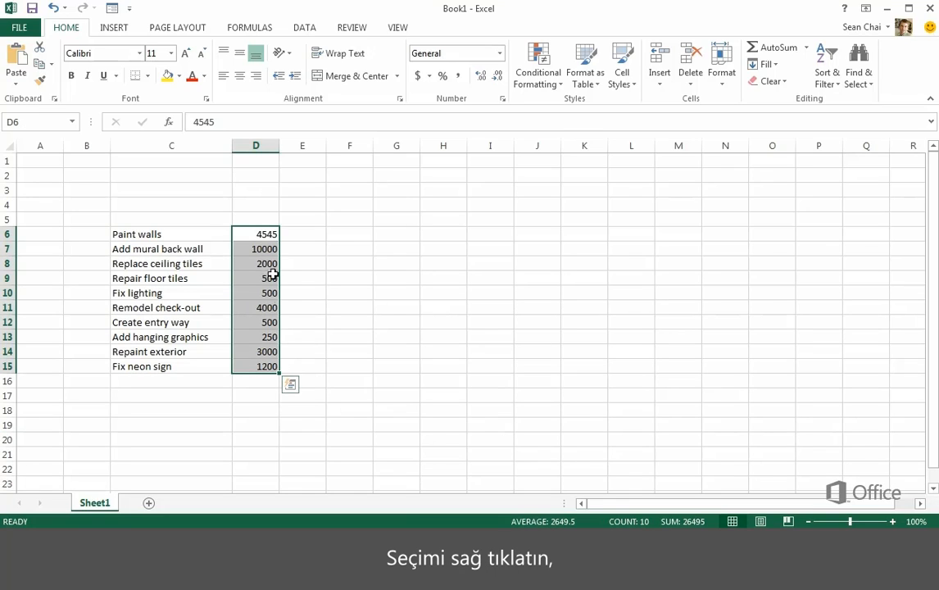
right_click(256, 237)
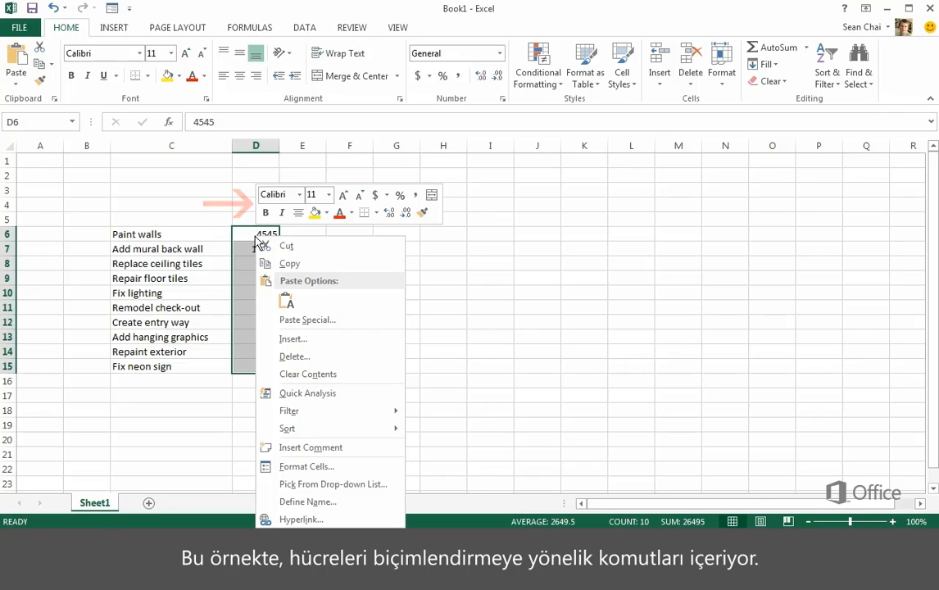
left_click(376, 196)
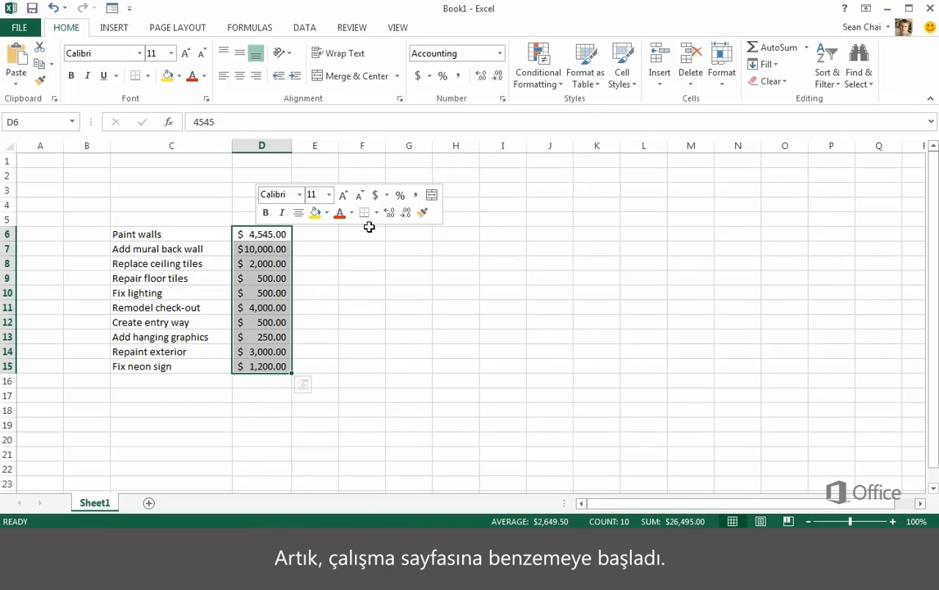
left_click(329, 280)
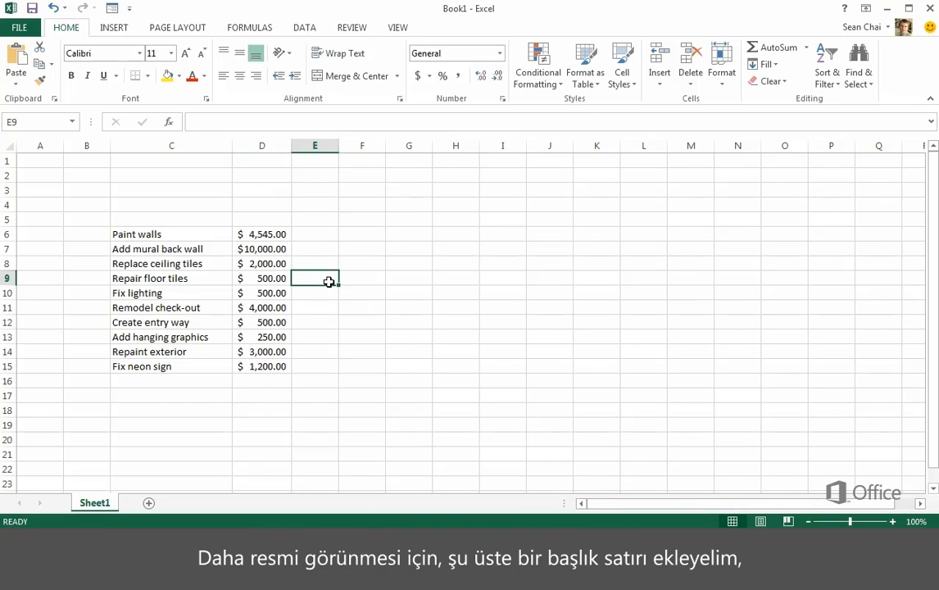
Add a header row above the data with Work item in C5 and Estimated cost in D5
left_click(212, 218)
type("Work item")
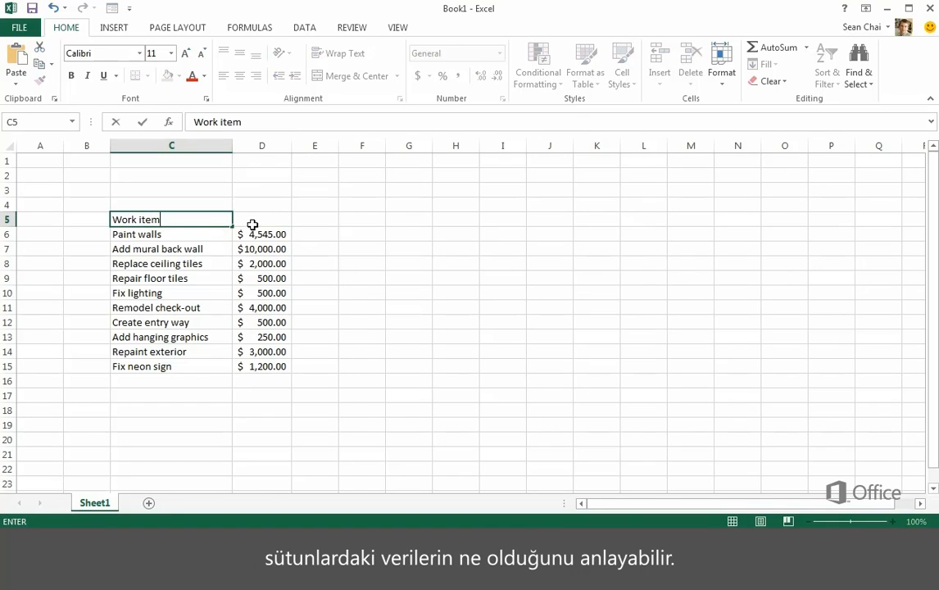
left_click(252, 223)
type("Estimated cost")
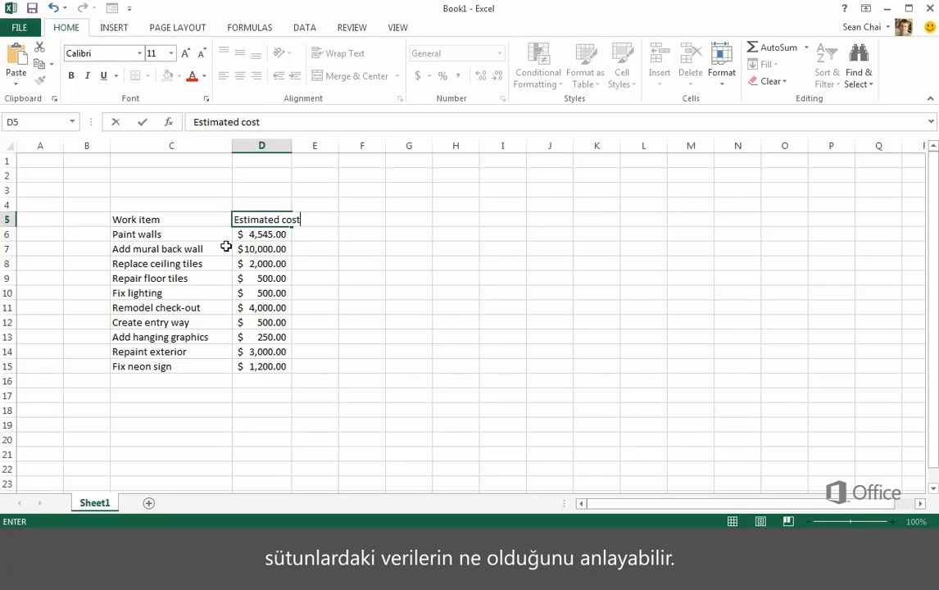
key("Return")
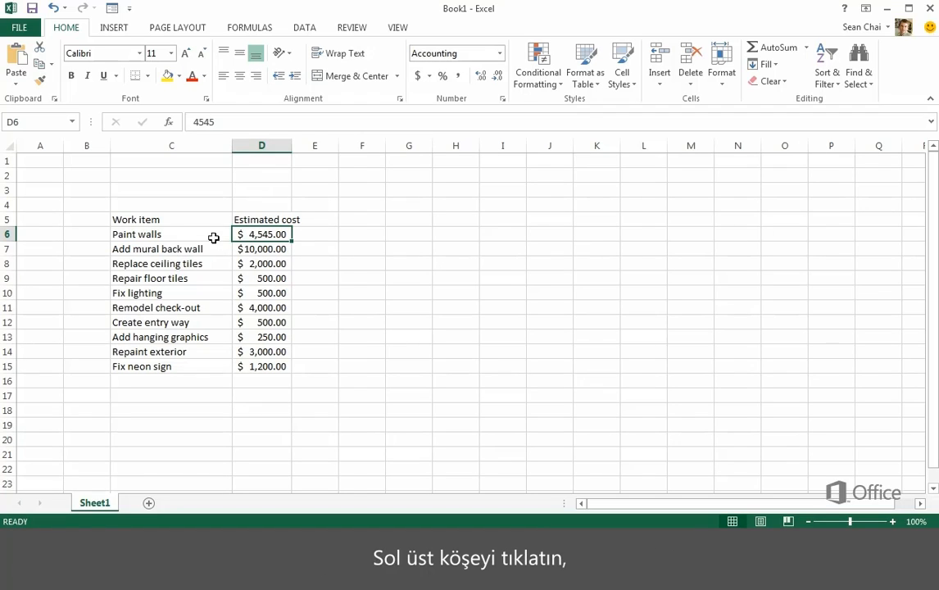
Convert the range C5:D15, including its headers, into a table using Quick Analysis
left_click(161, 222)
left_click_drag(160, 222, 258, 370)
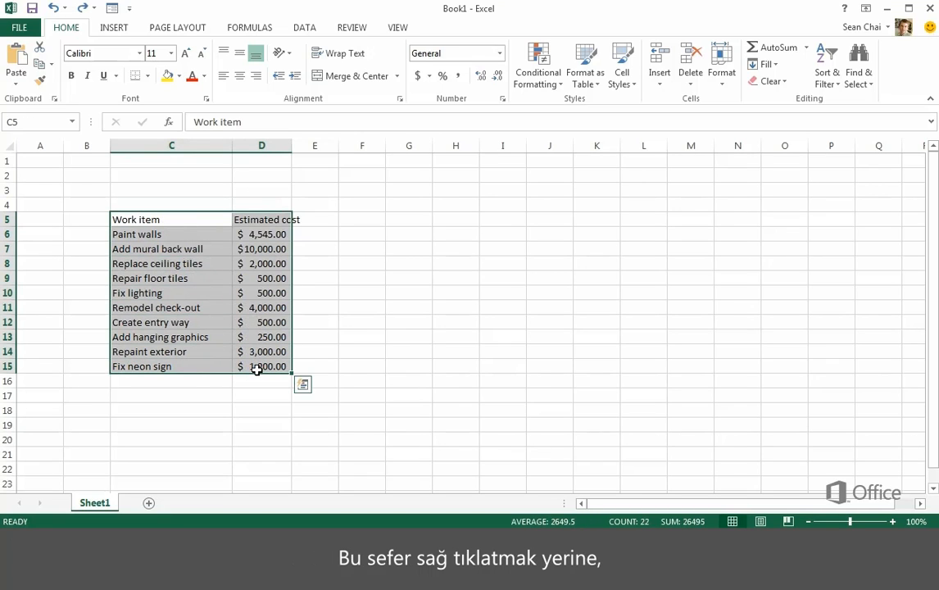
left_click(301, 385)
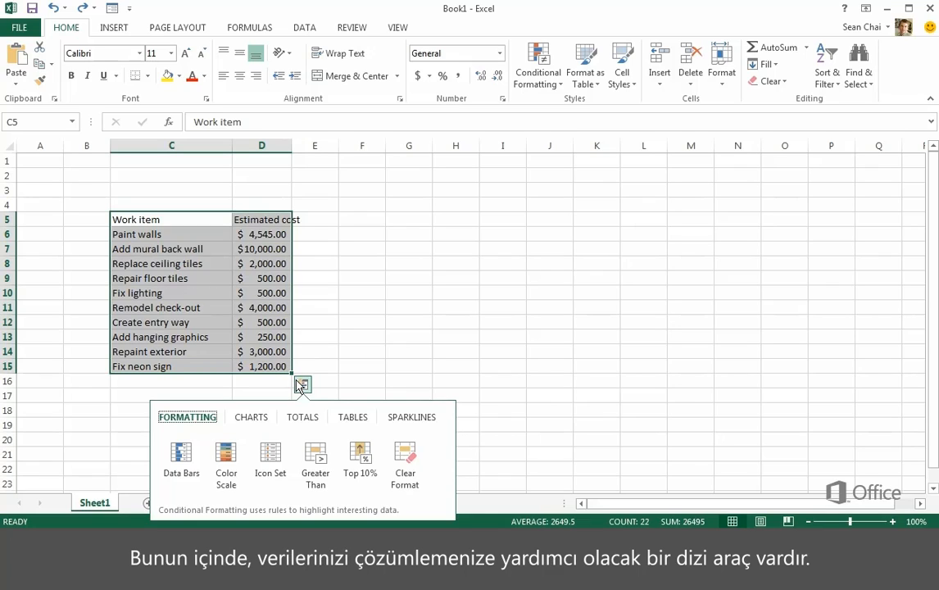
left_click(348, 422)
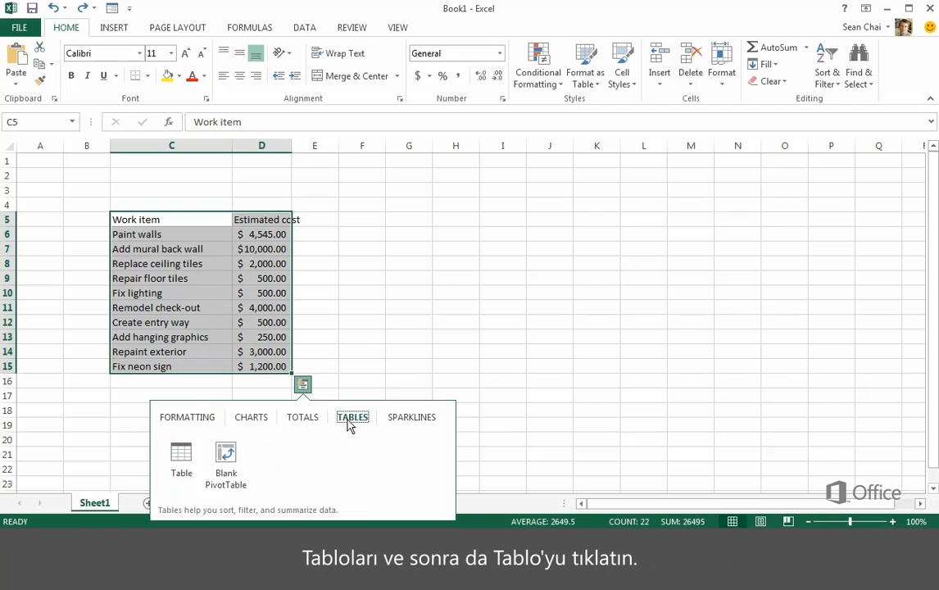
left_click(194, 450)
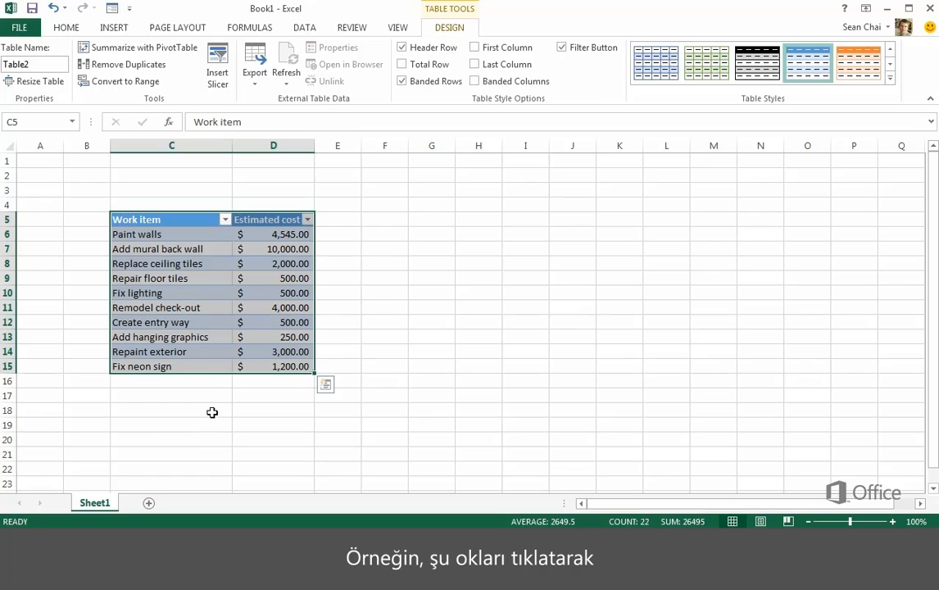
View the sort and filter options of the table's Work item column
left_click(225, 220)
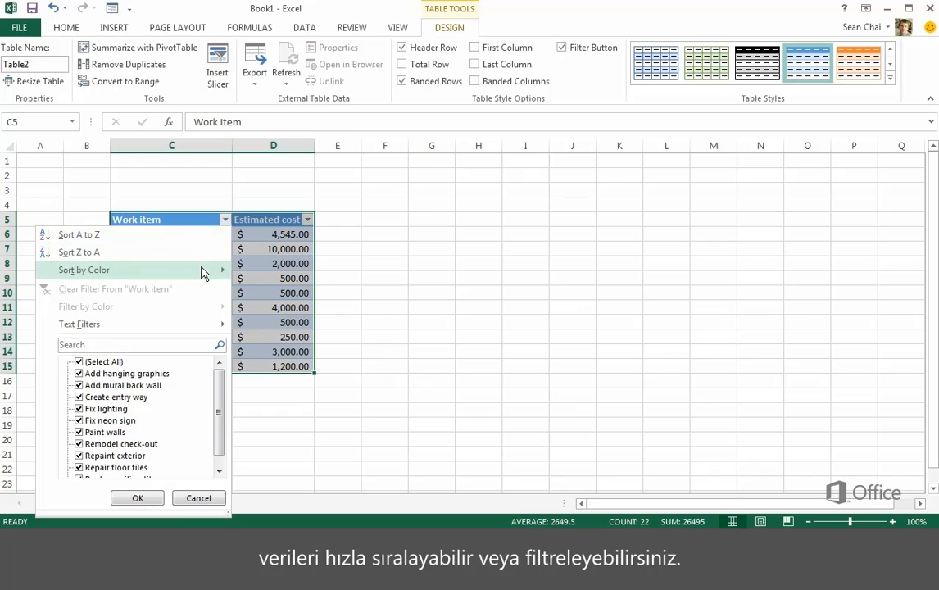
mouse_move(203, 276)
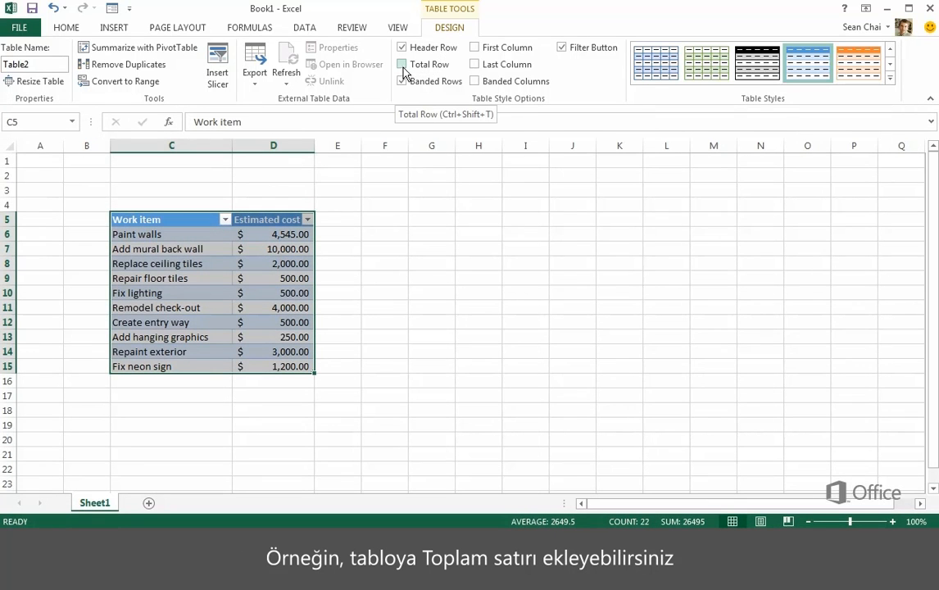
Add a total row to the table, and switch its banded rows off and back on
left_click(402, 65)
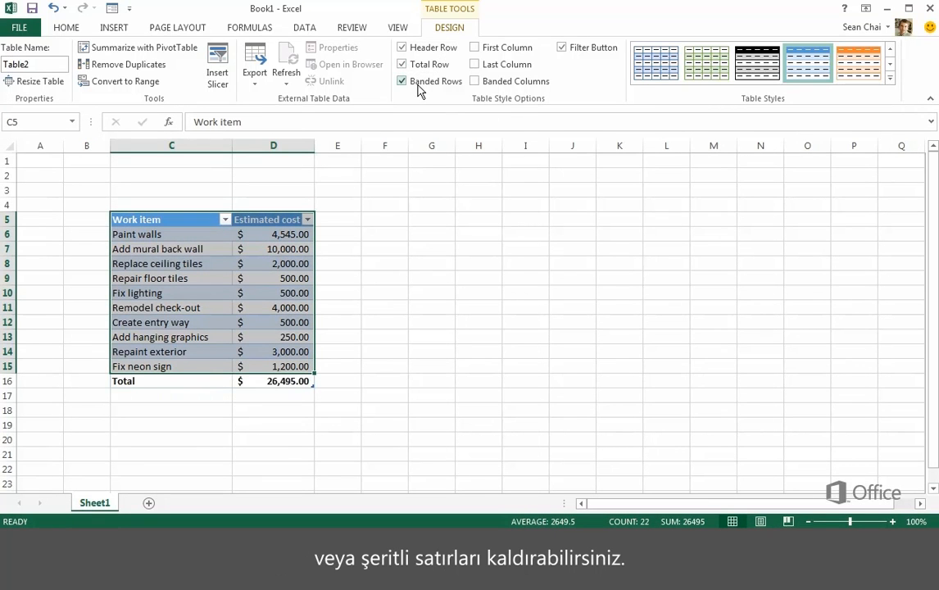
left_click(403, 82)
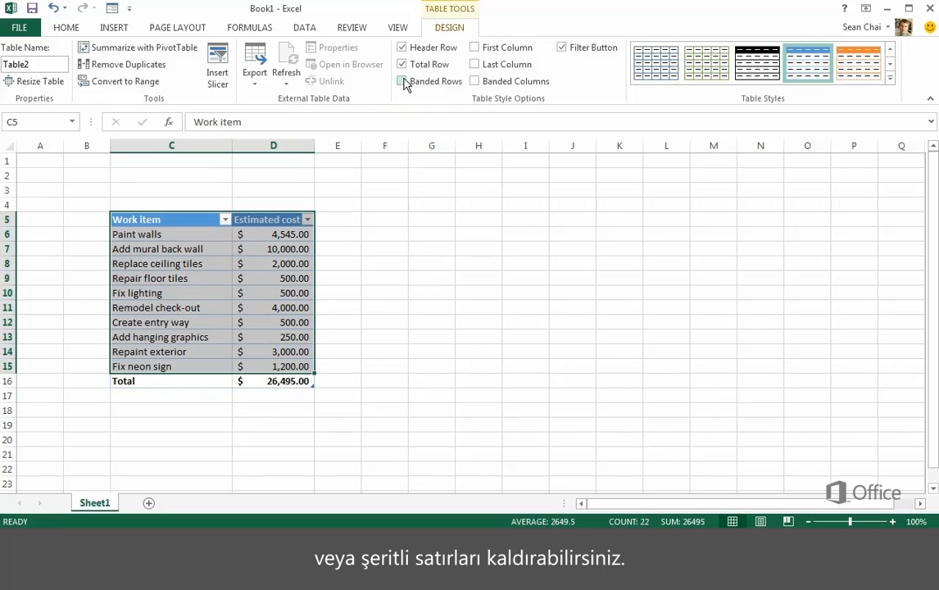
left_click(403, 82)
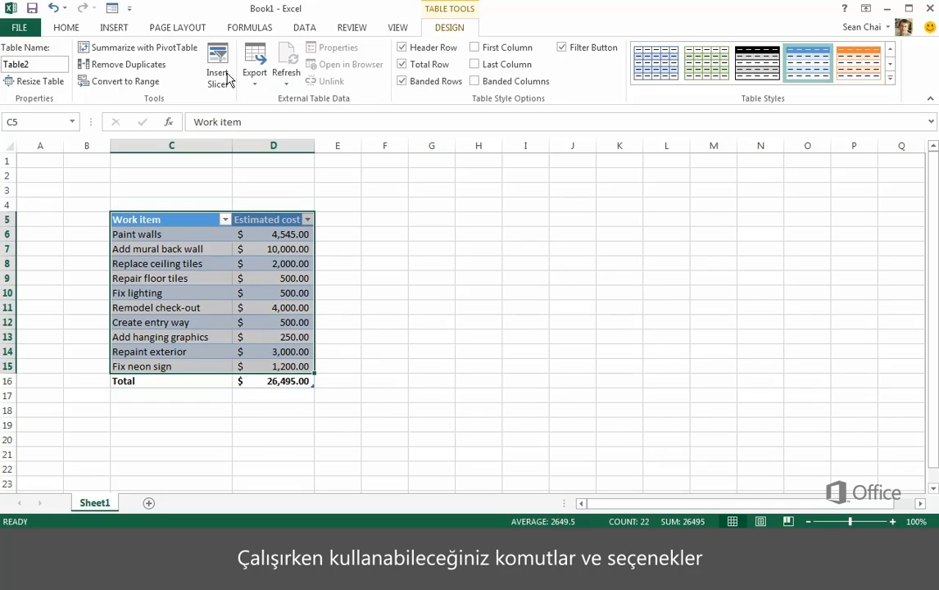
Examine the cell styles gallery and the available insert, page layout, formula, data and table design commands
left_click(67, 28)
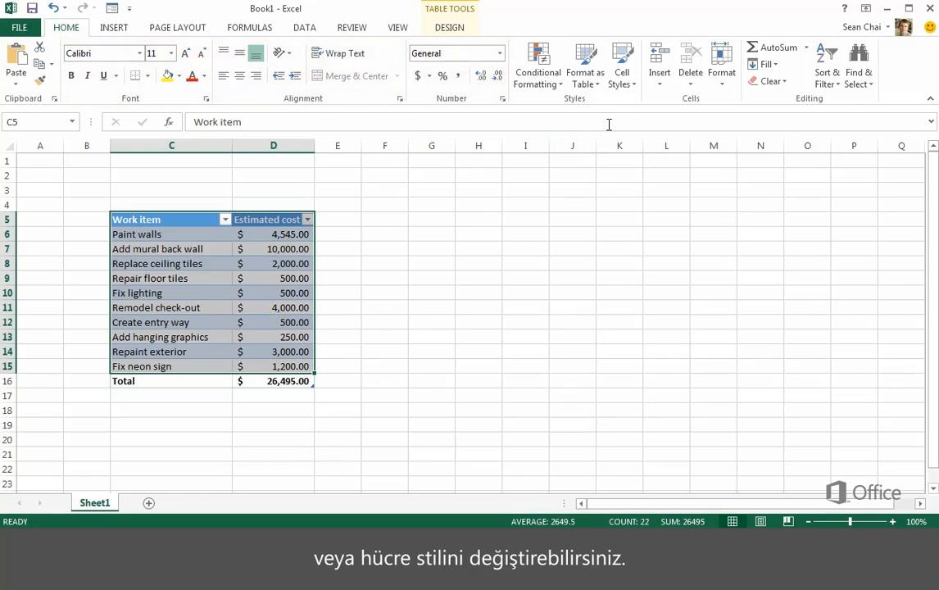
left_click(623, 79)
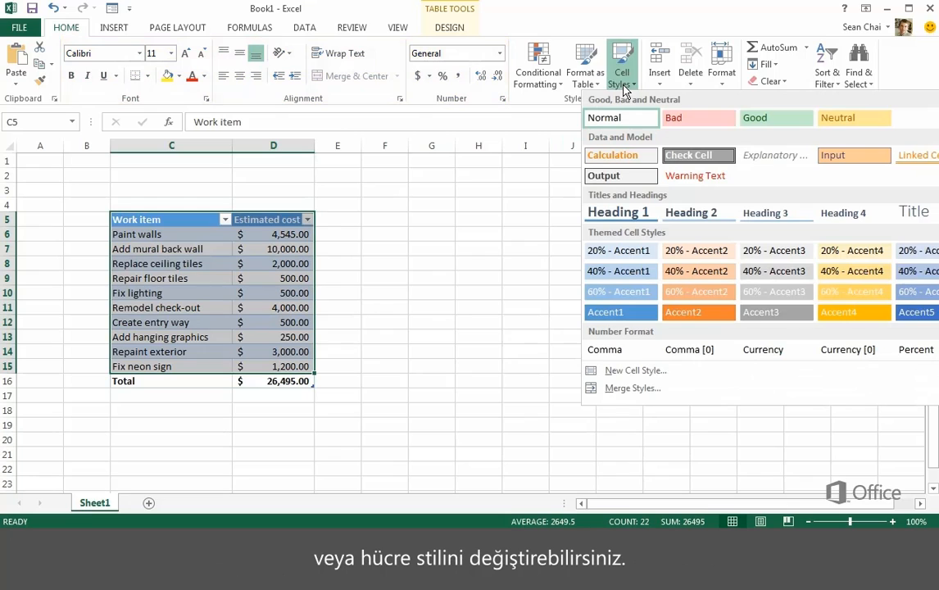
left_click(623, 82)
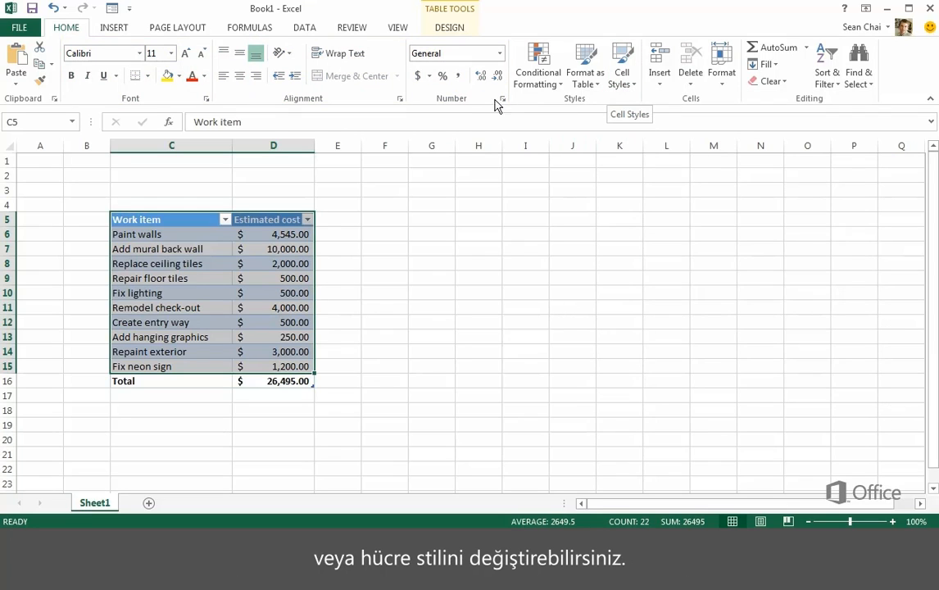
left_click(114, 29)
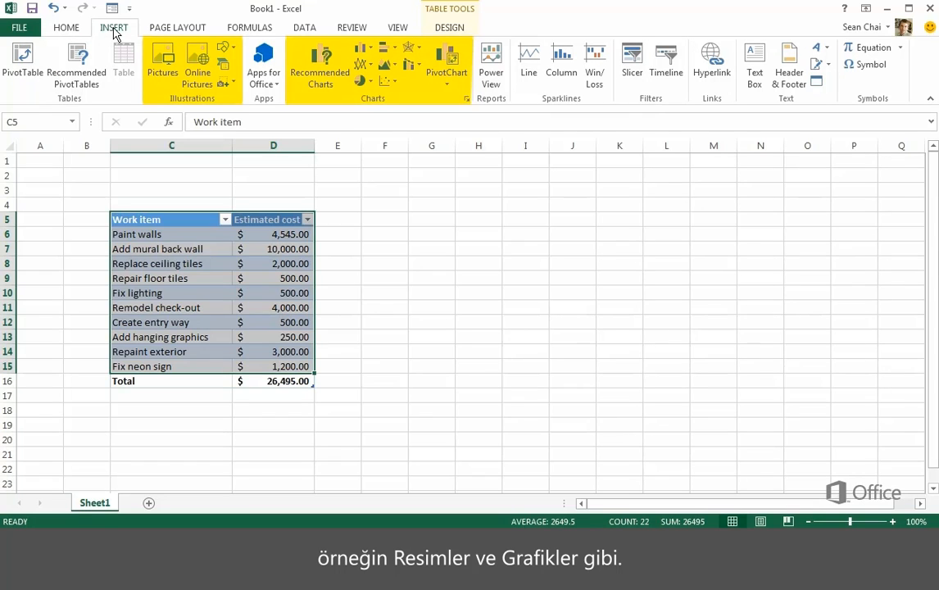
left_click(168, 32)
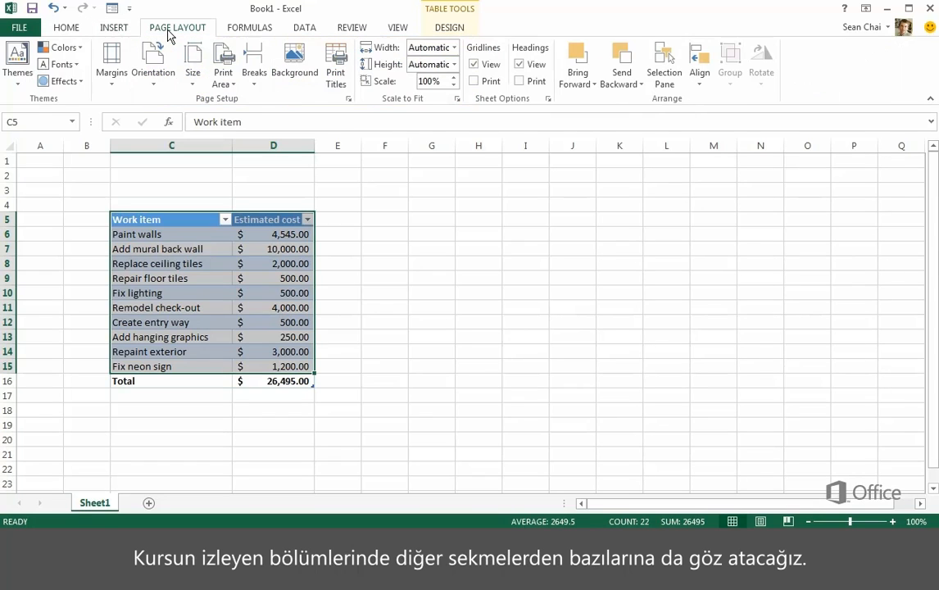
left_click(240, 34)
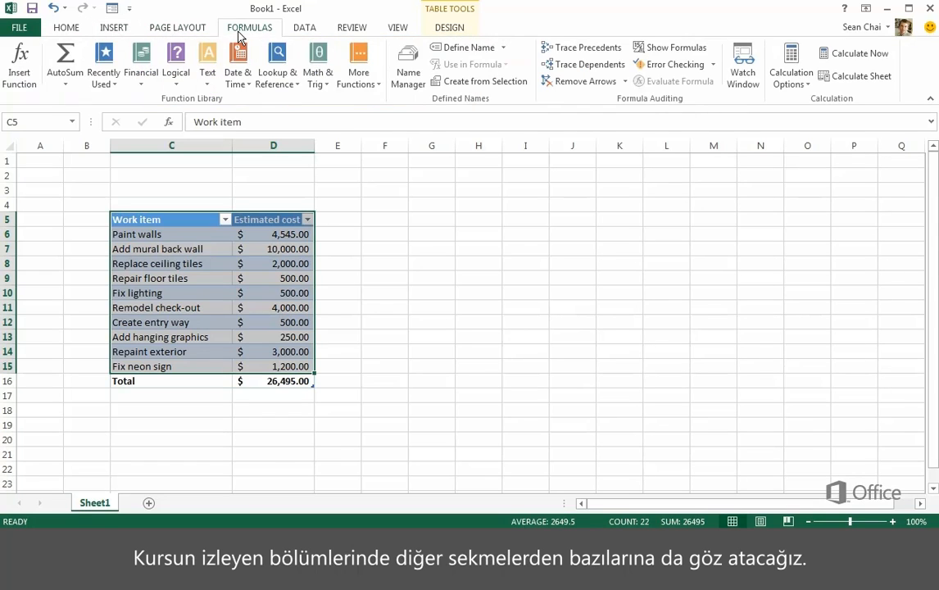
left_click(301, 31)
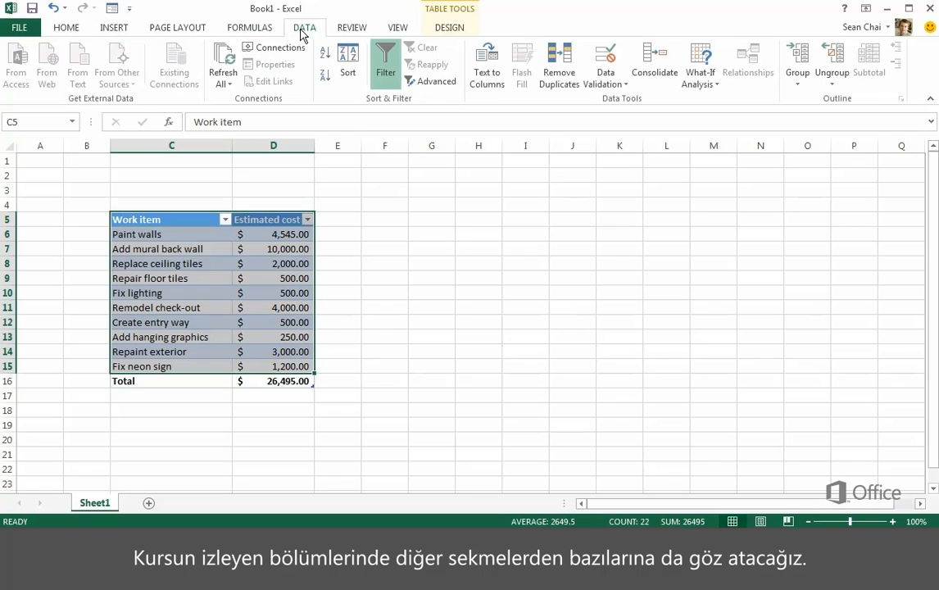
left_click(450, 29)
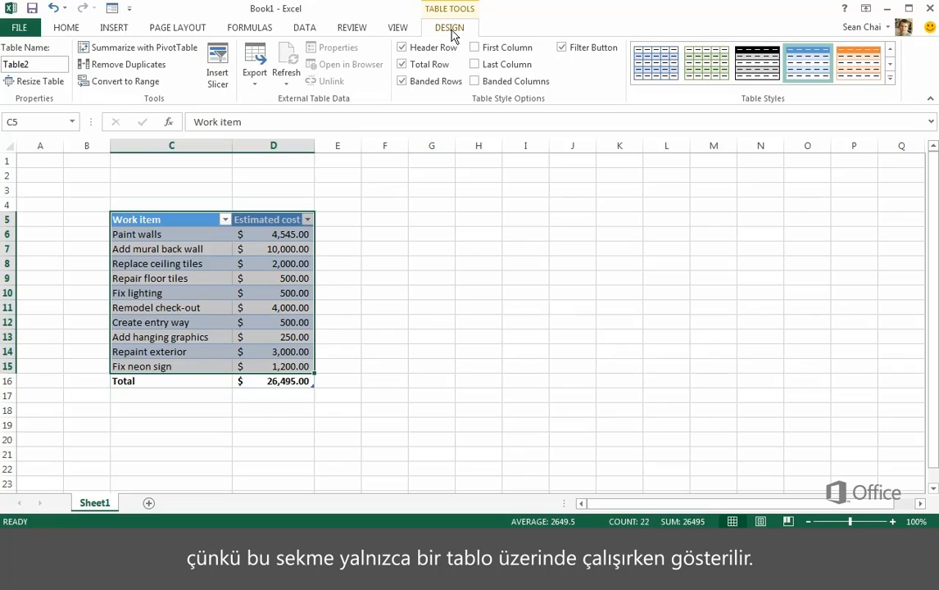
Select cell D2 outside the table and D7 inside it to compare the available table tools, and view the PivotChart options
left_click(312, 174)
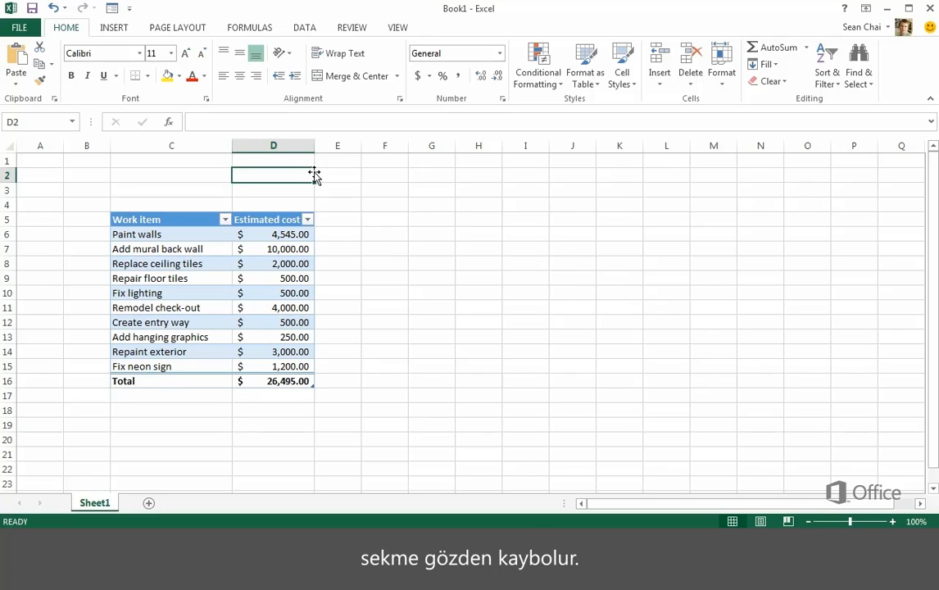
left_click(235, 247)
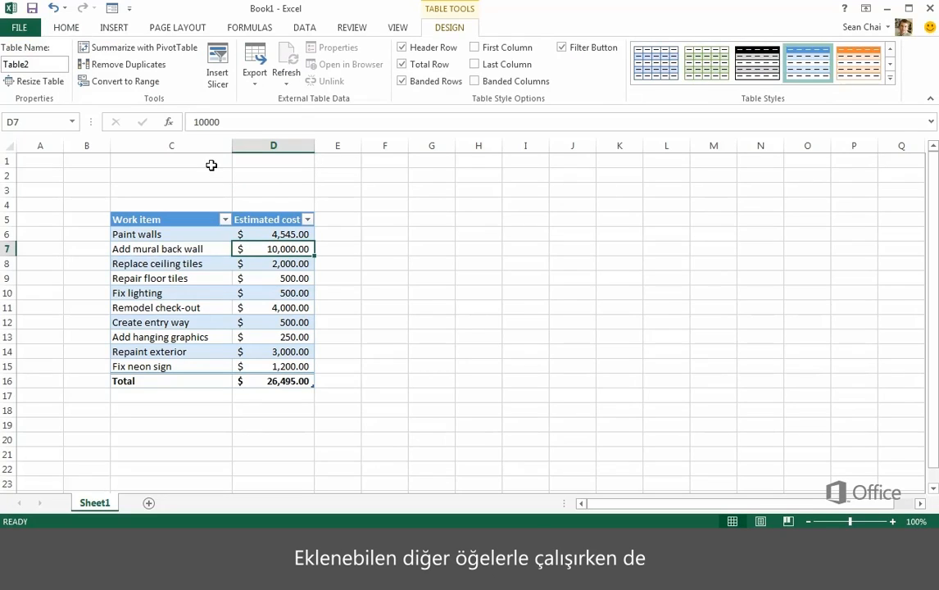
left_click(110, 28)
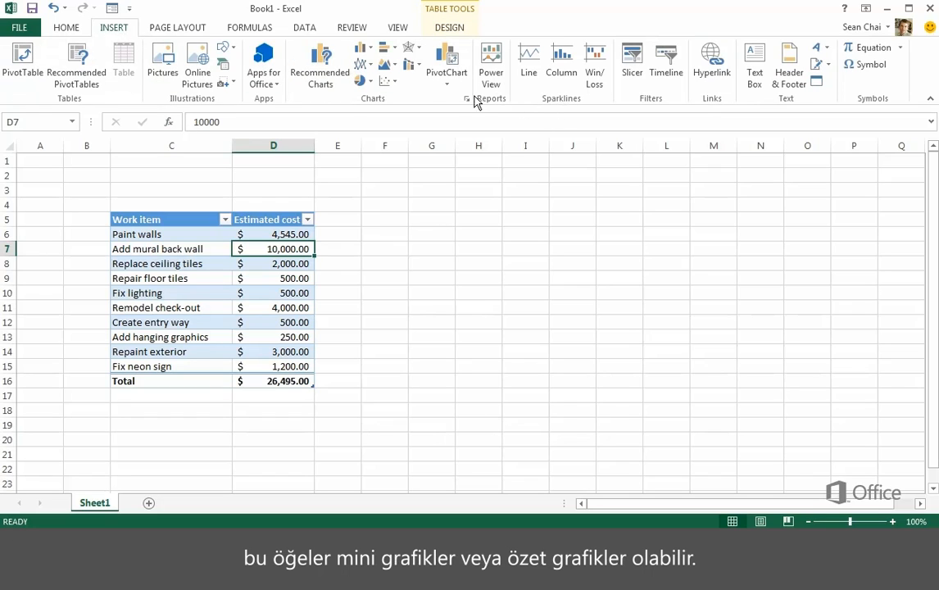
left_click(441, 84)
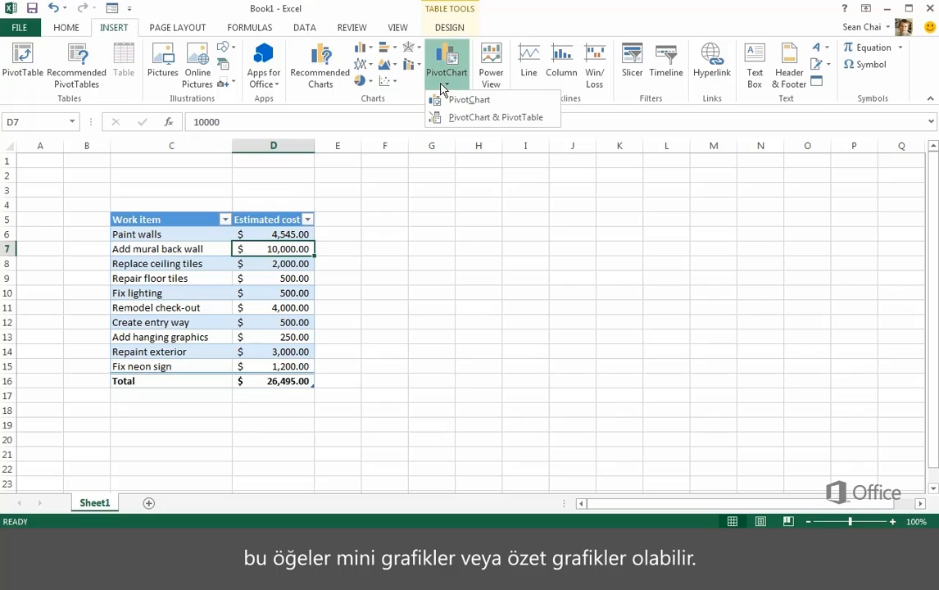